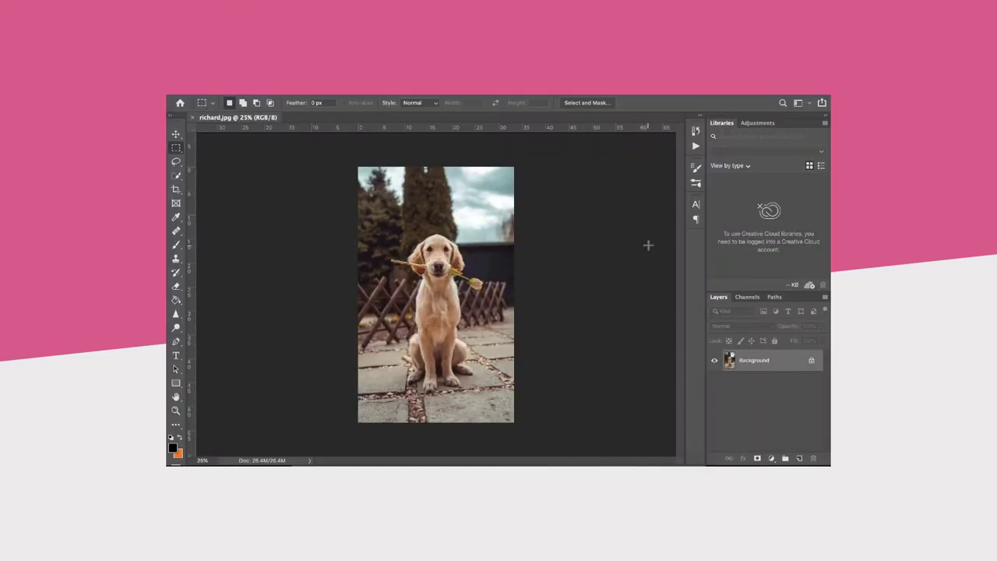
- Select the entire dog photo with the Rectangular Marquee and copy it
drag(338, 151, 604, 438)
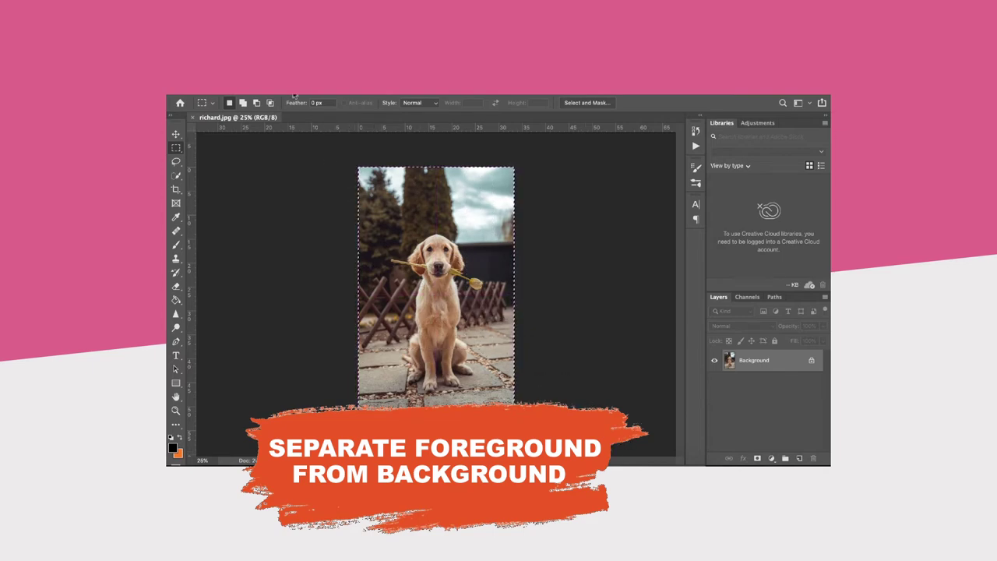
click(290, 95)
click(291, 152)
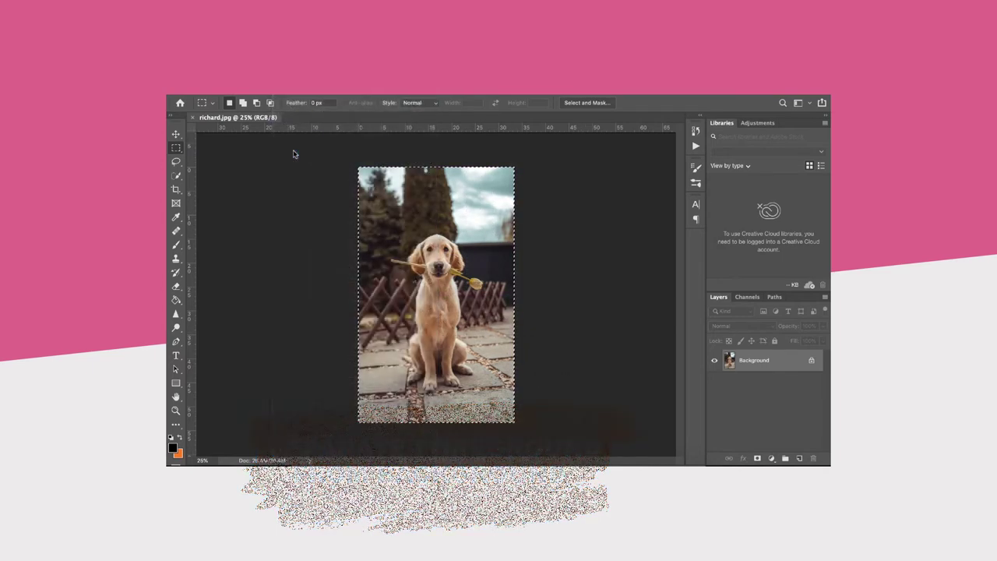
- Create a new document named Reels, 1080 pixels wide and 1920 pixels high
click(265, 94)
click(276, 95)
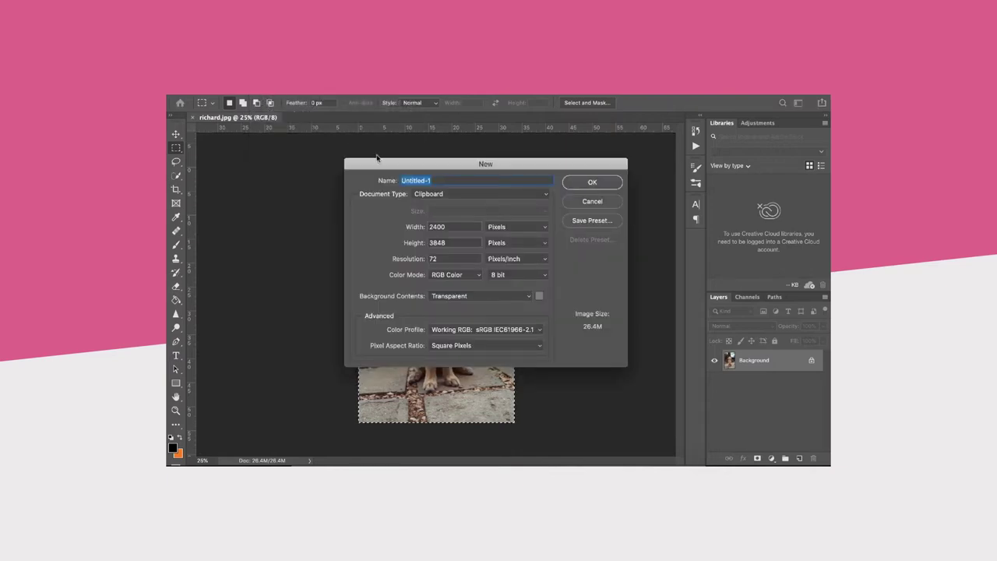
text(Reels)
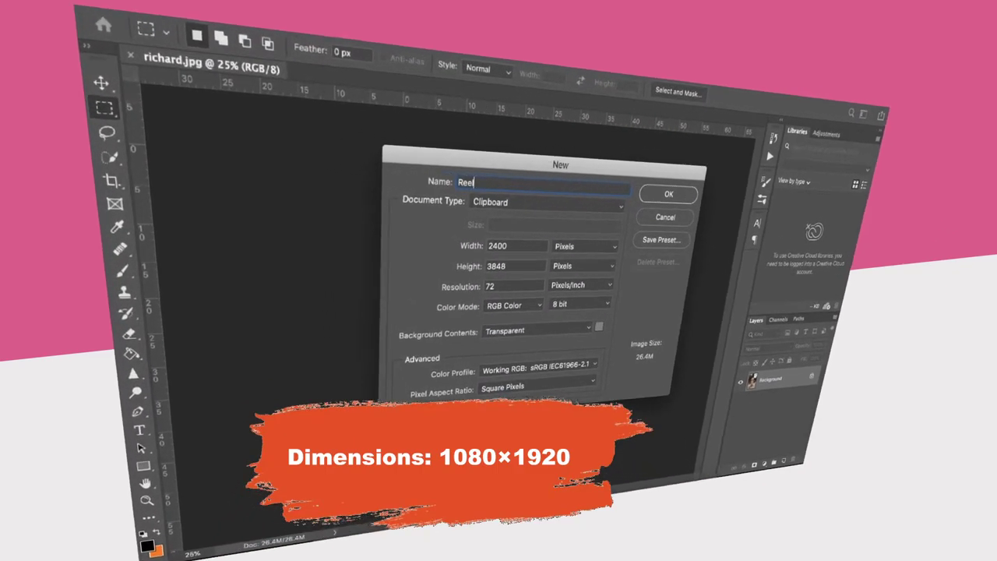
double_click(545, 250)
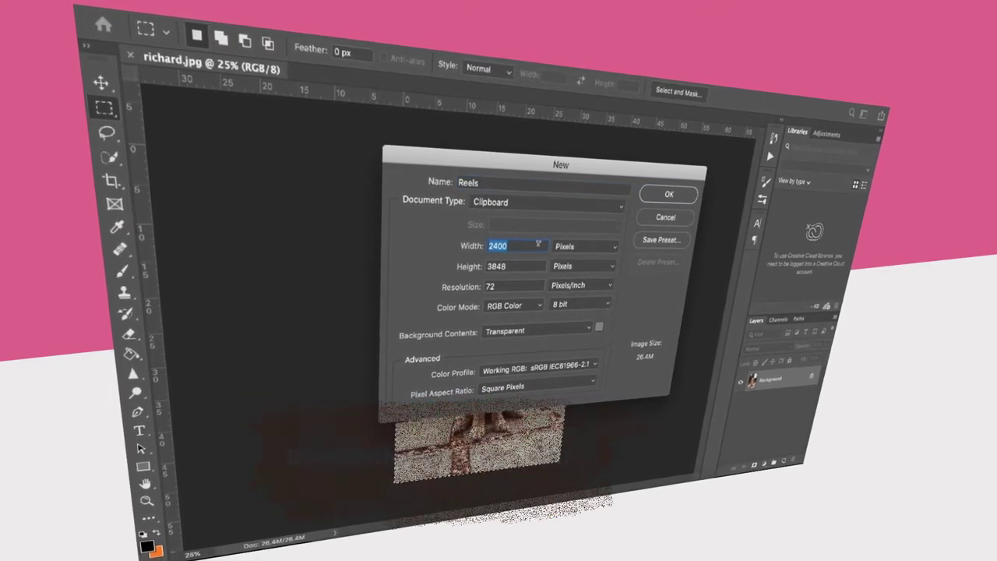
text(1080)
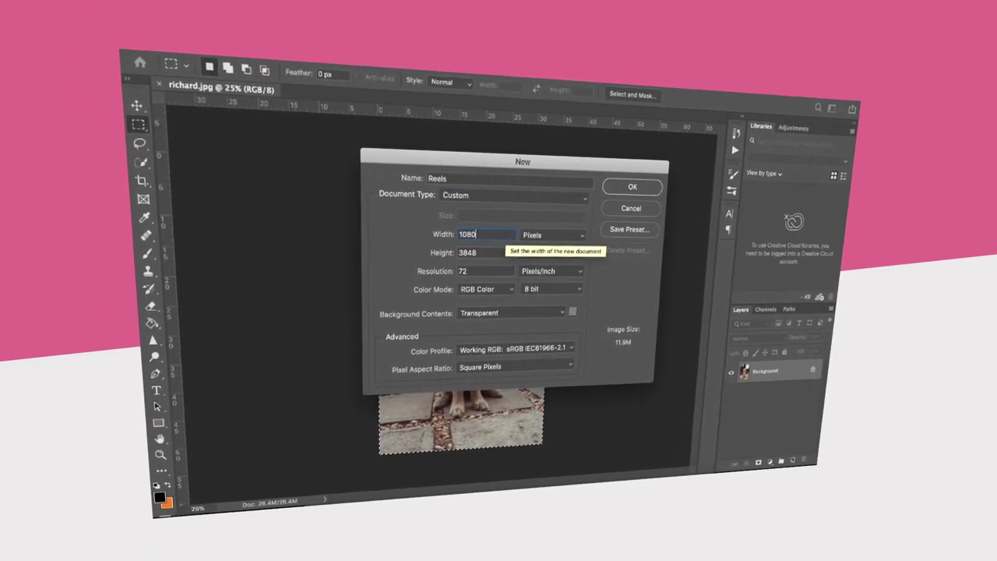
key(Tab)
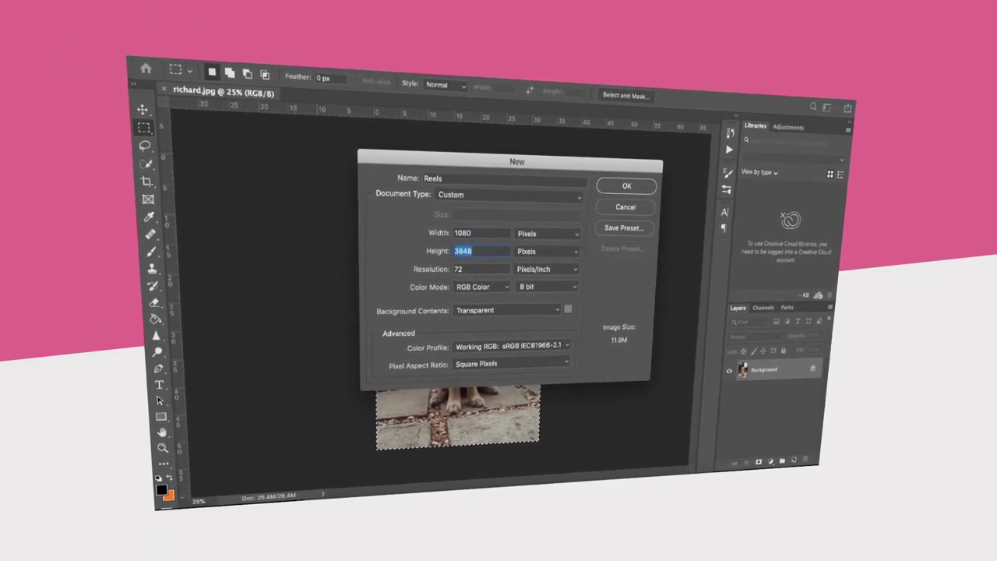
text(1920)
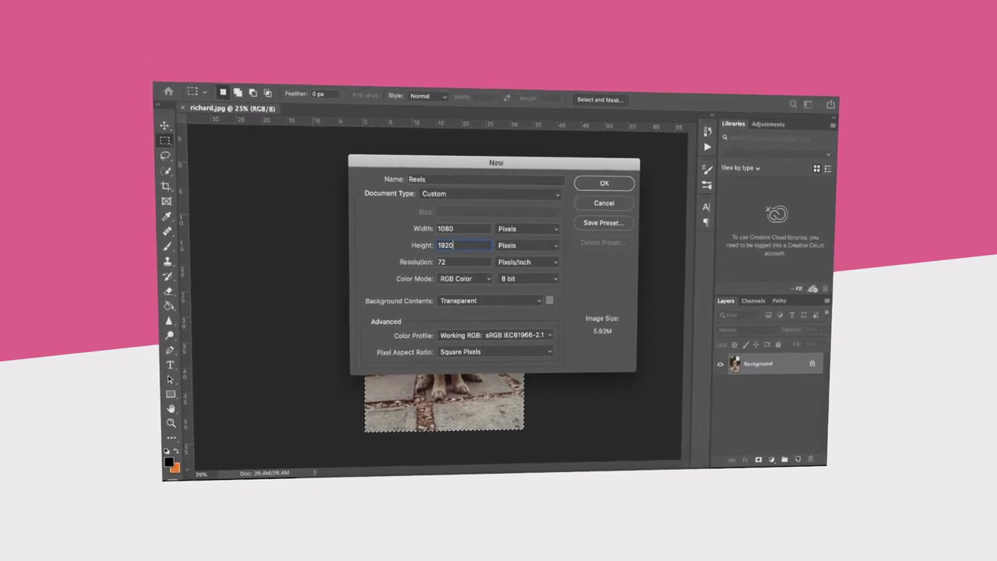
click(591, 184)
click(591, 184)
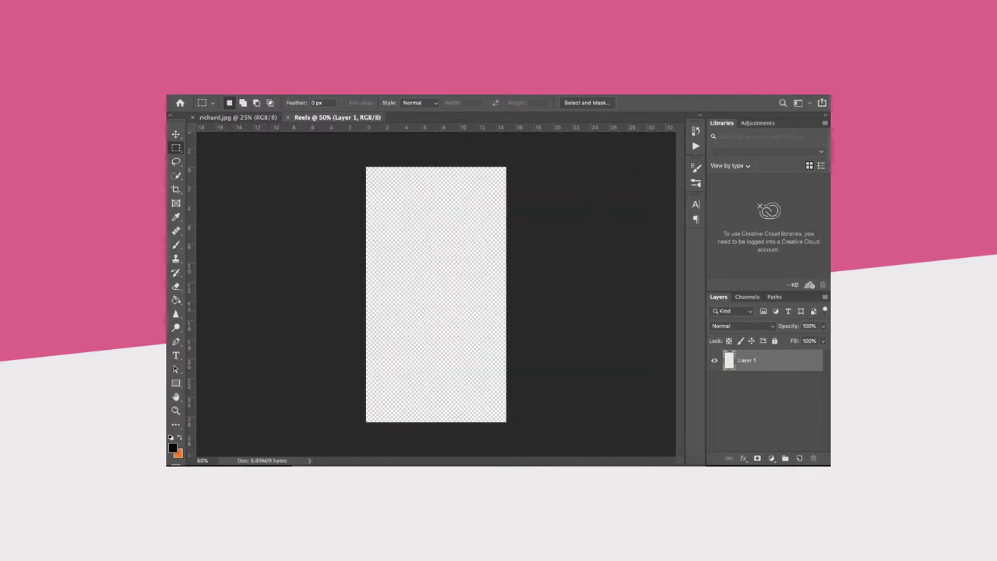
- Paste the photo into the Reels document, scale it to 70.45% and centre it horizontally against the canvas's upper edge
click(288, 95)
click(294, 168)
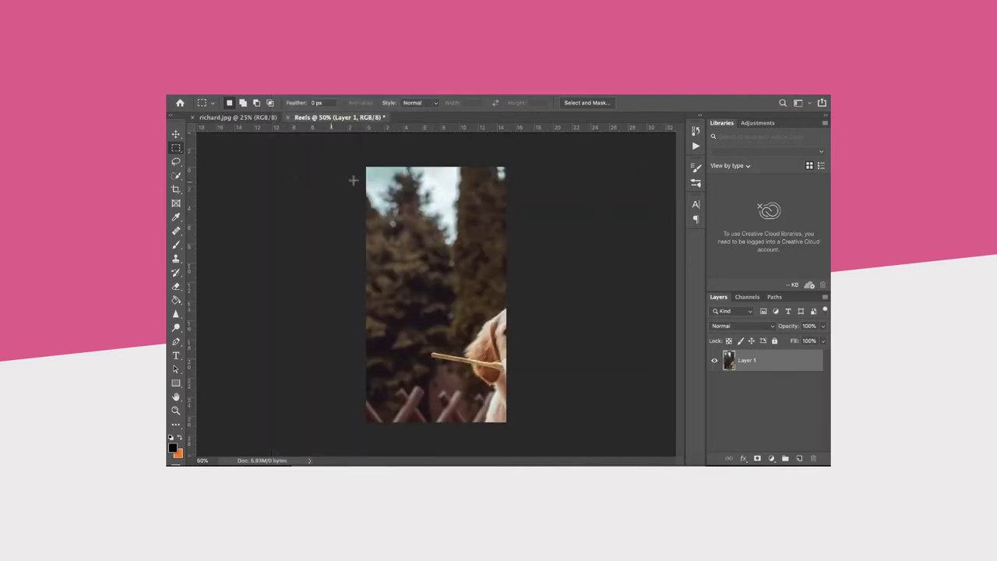
click(288, 94)
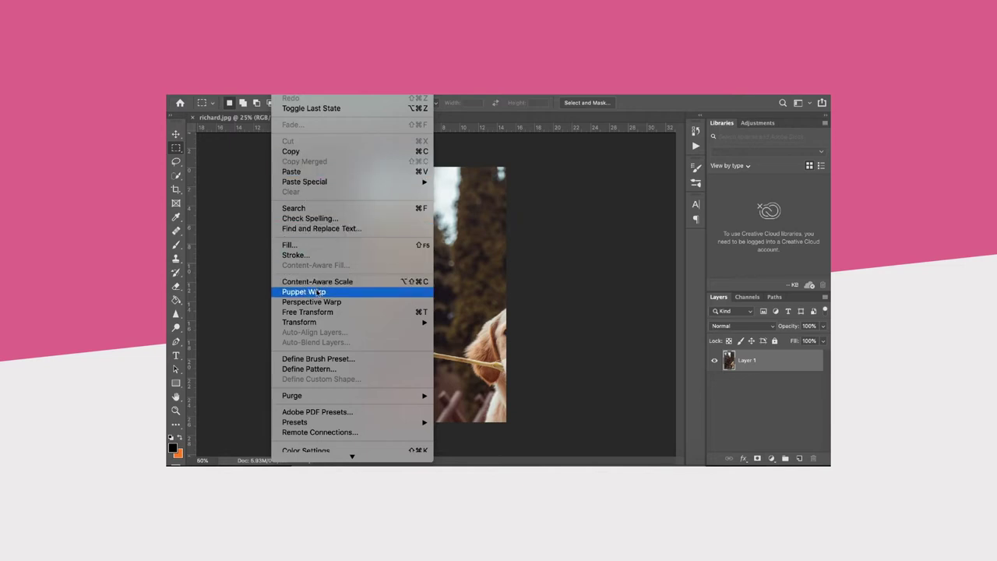
click(311, 312)
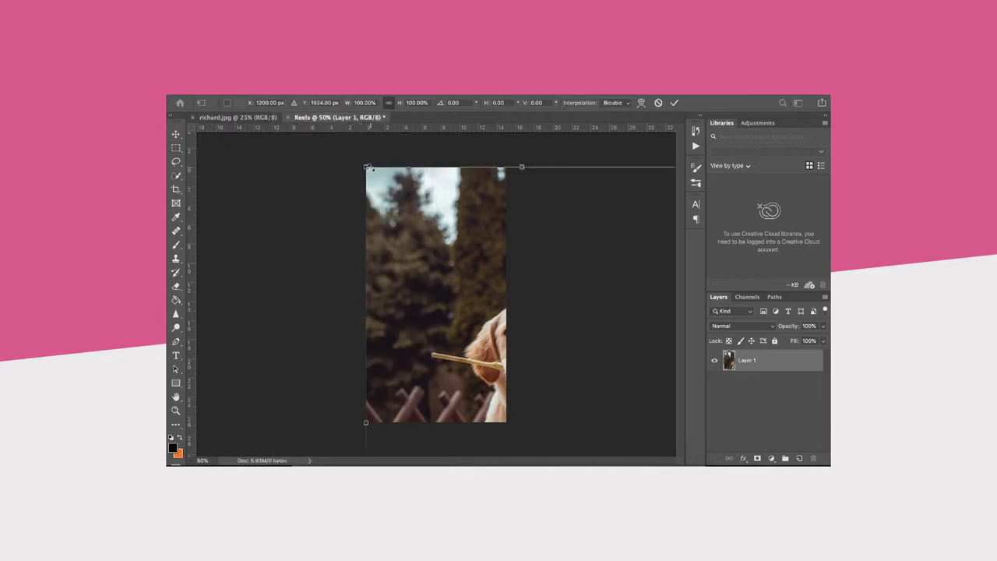
drag(367, 167, 381, 230)
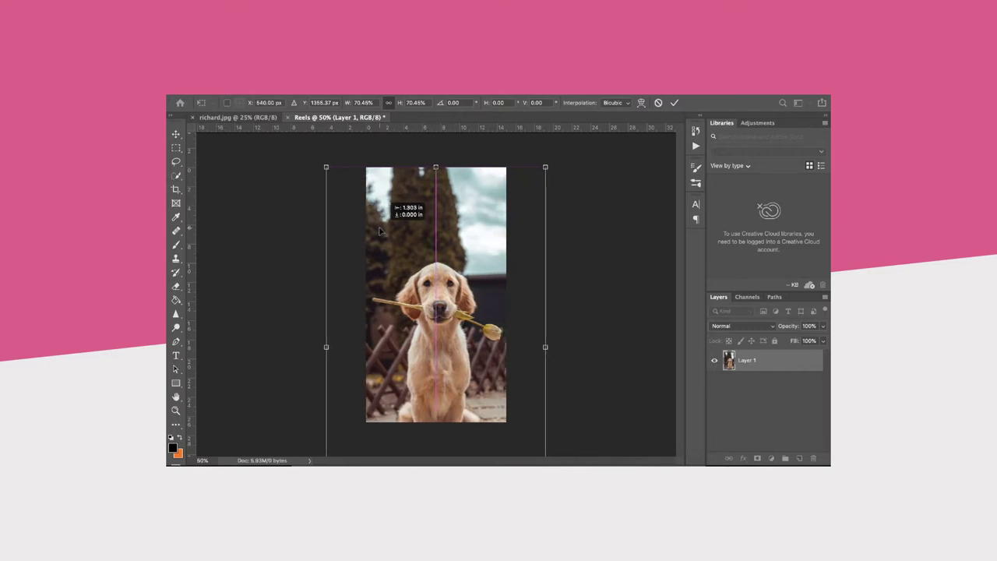
drag(381, 231, 381, 230)
drag(380, 230, 380, 231)
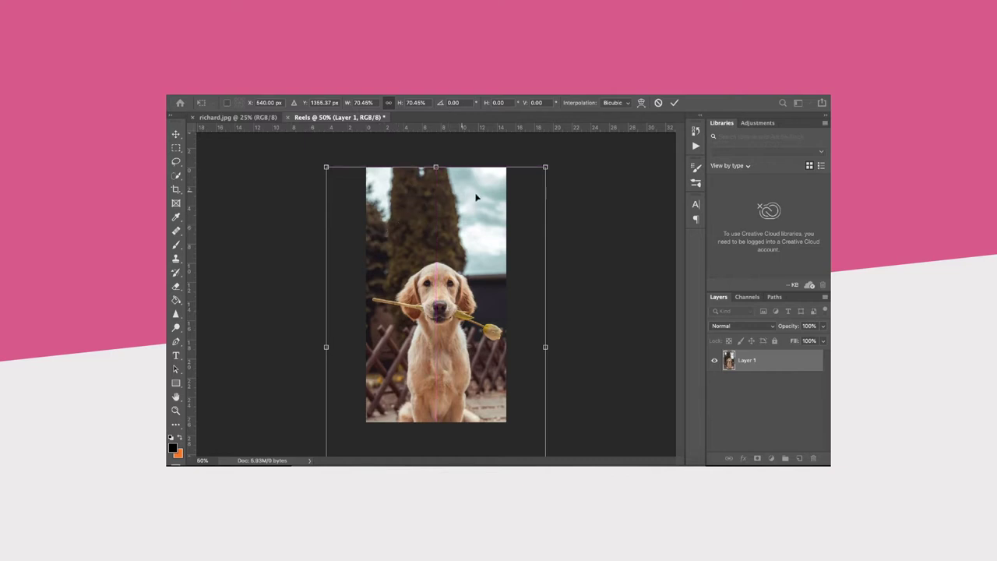
click(675, 102)
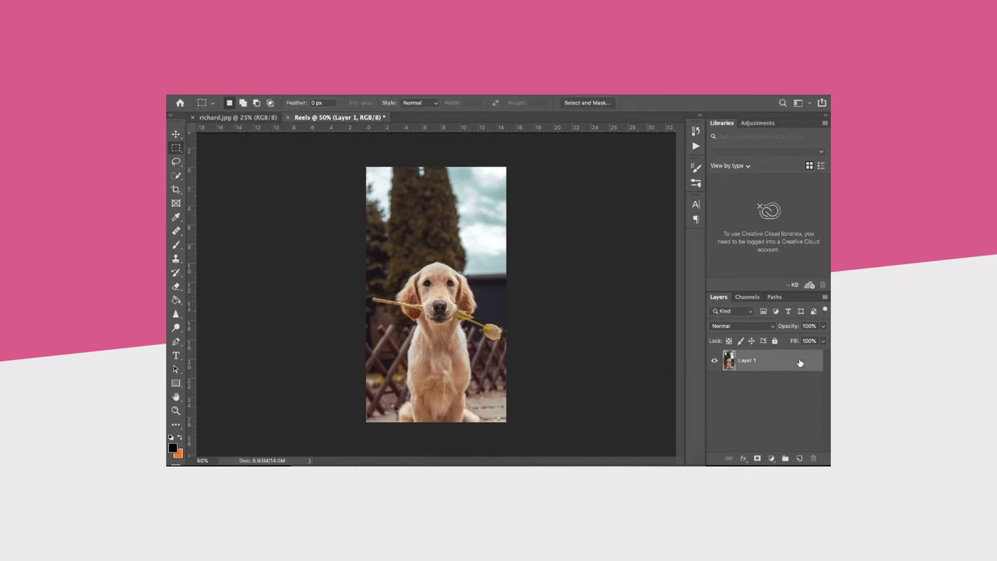
- Flatten the image so the pasted photo becomes the Background layer
right_click(779, 360)
click(825, 365)
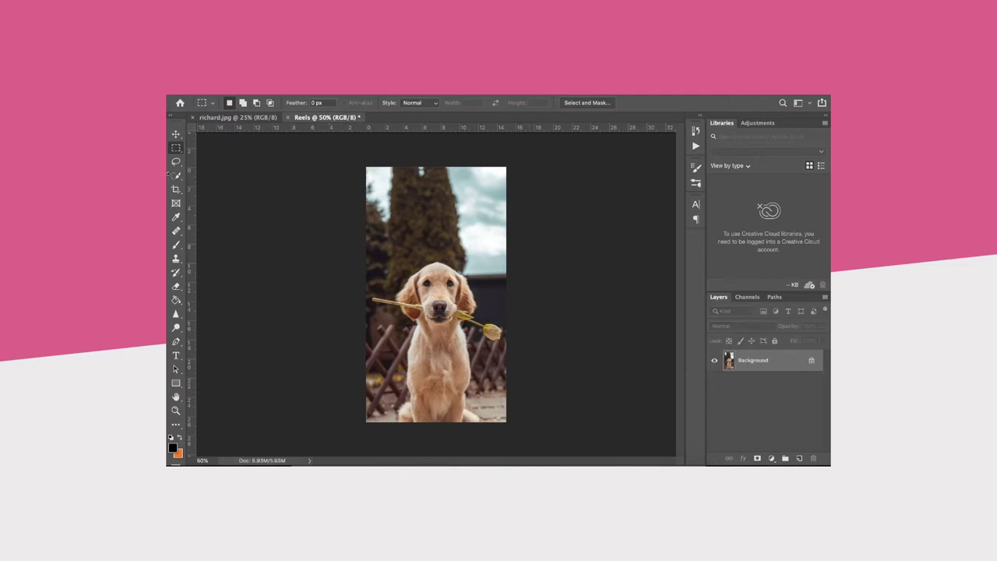
- Select the dog's head, body and the flower in its mouth with the Quick Selection tool
click(176, 175)
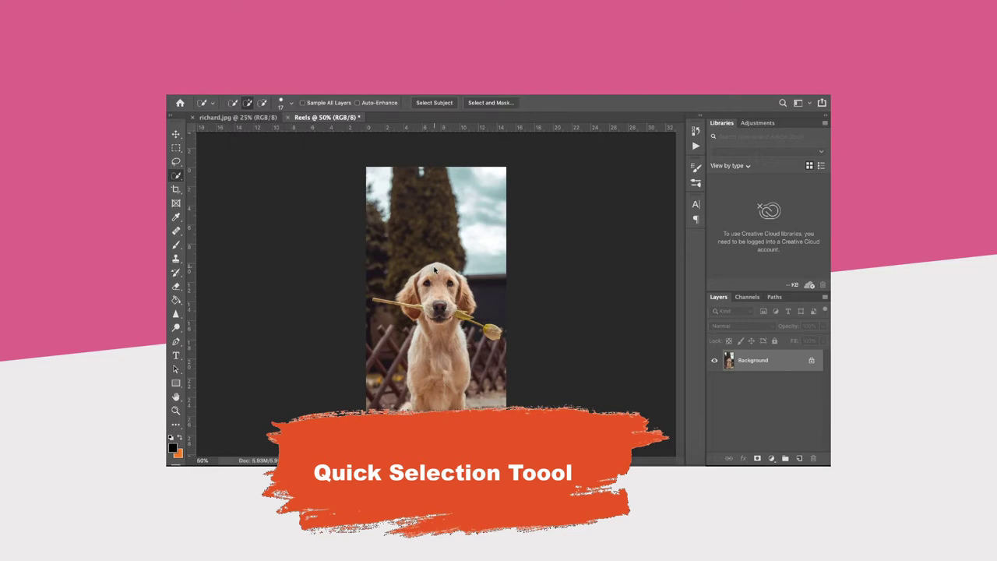
mouse_move(426, 276)
mouse_down()
mouse_move(409, 309)
mouse_move(441, 313)
mouse_move(464, 299)
mouse_move(436, 334)
mouse_up()
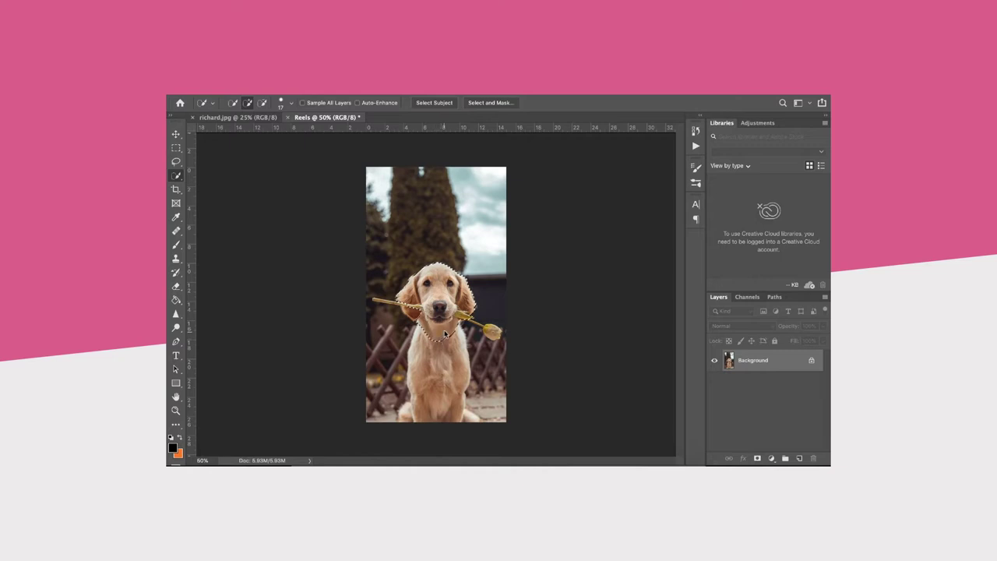
drag(421, 318, 456, 324)
click(494, 332)
drag(420, 350, 418, 360)
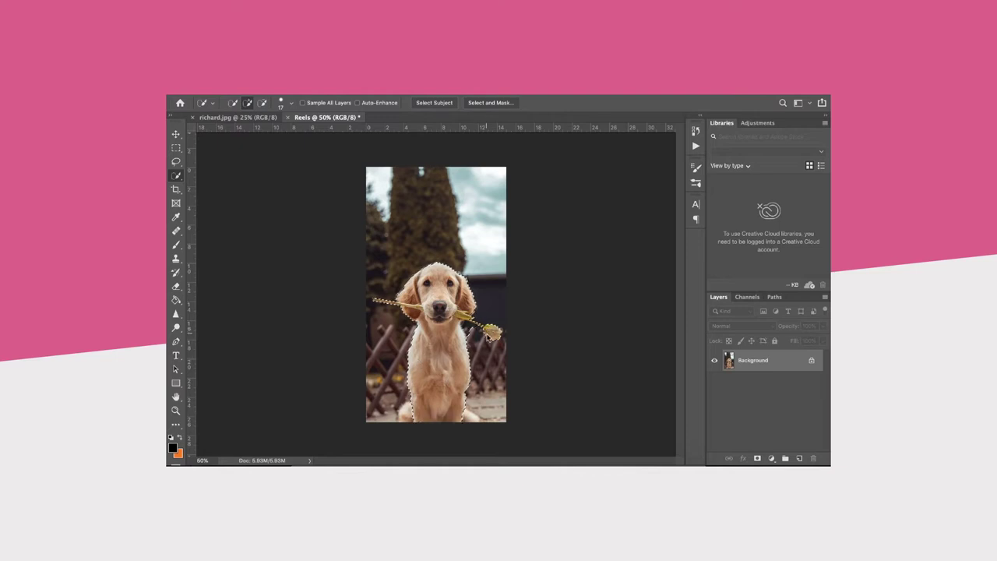
- Refine the selection by trimming the area around the flower and adding the dog's haunches at the image's lower edge
click(263, 103)
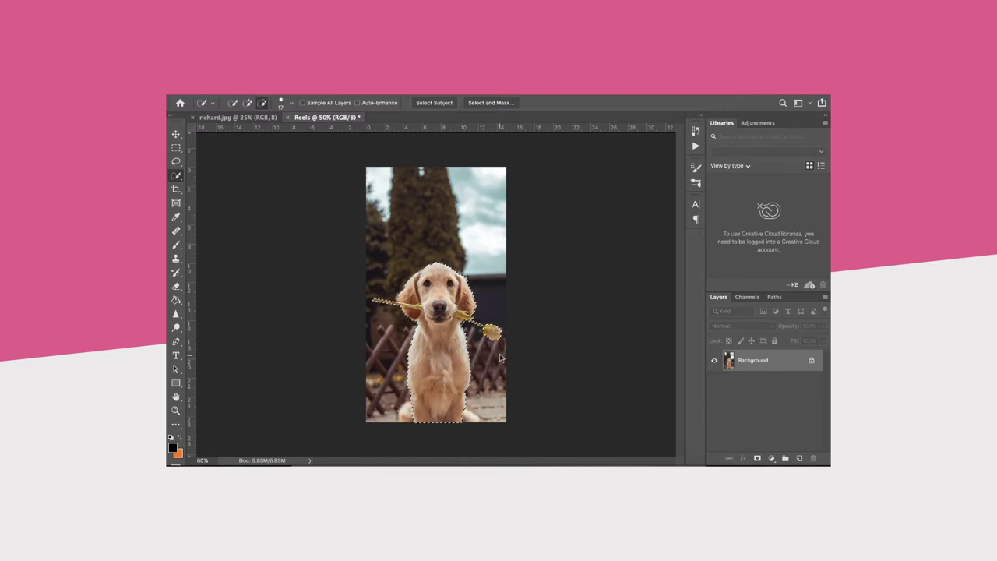
key(alt)
click(408, 413)
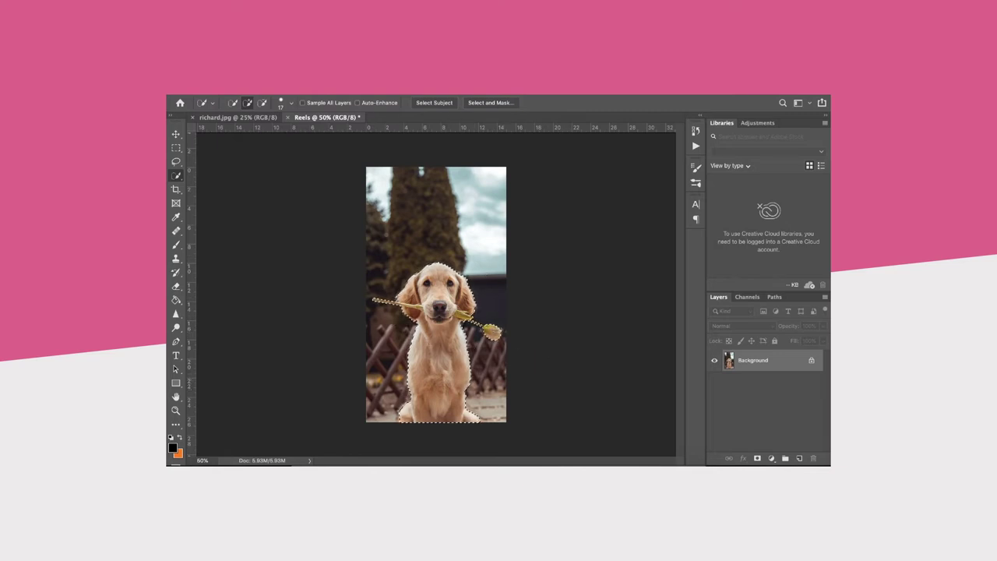
- Smooth the dog selection with a sample radius of 10 pixels and copy the selected area to a new layer
click(394, 87)
mouse_move(450, 230)
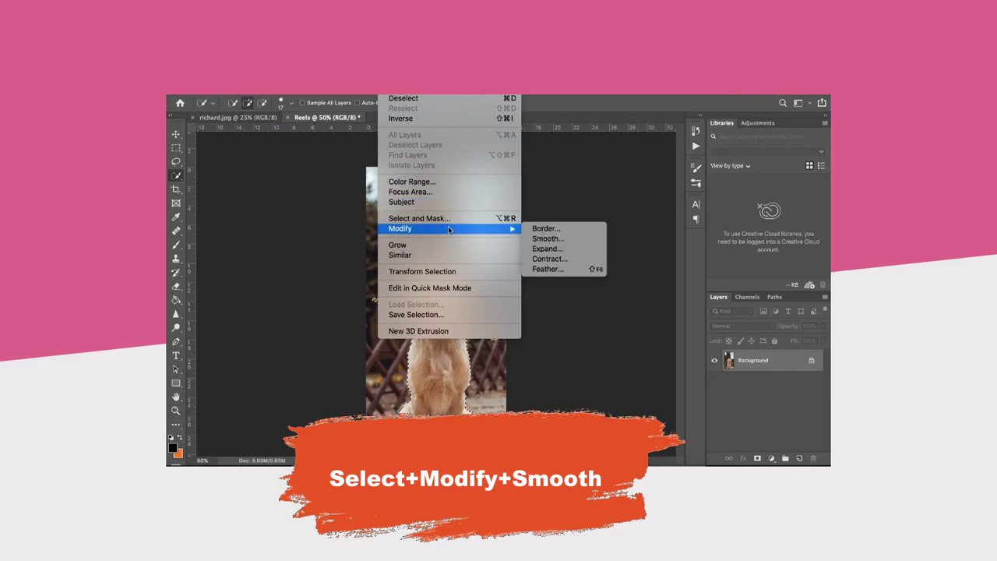
click(567, 240)
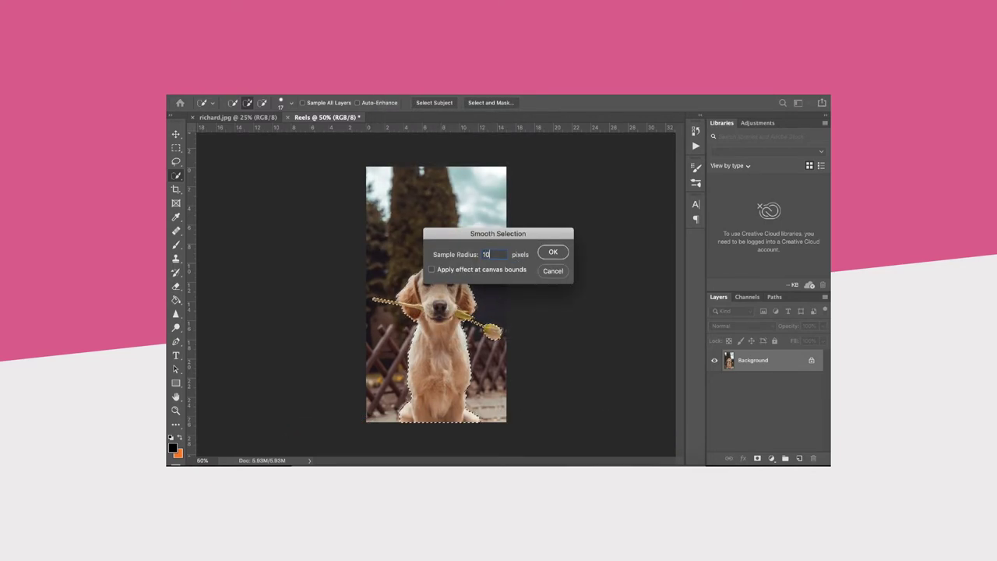
click(554, 253)
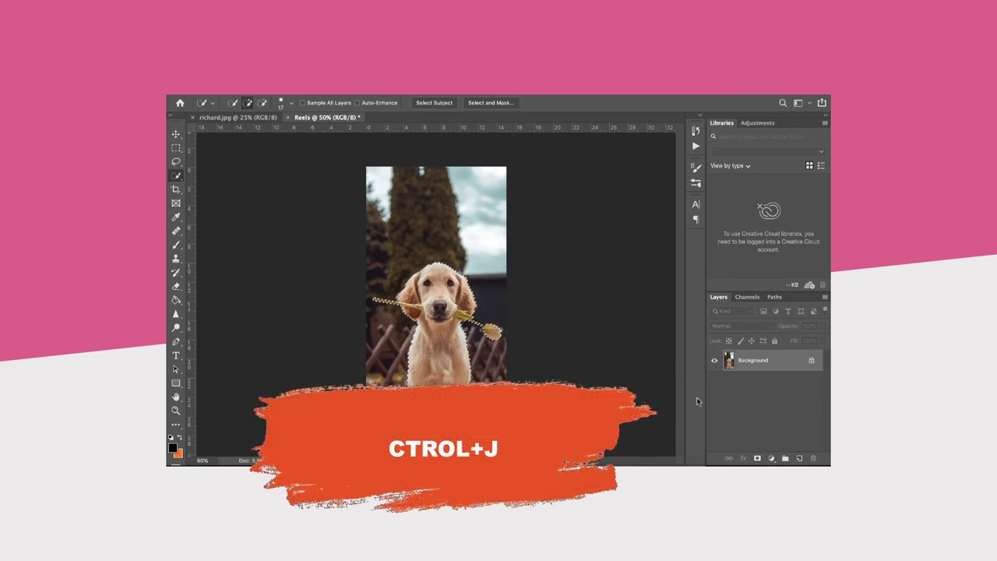
key(ctrl+j)
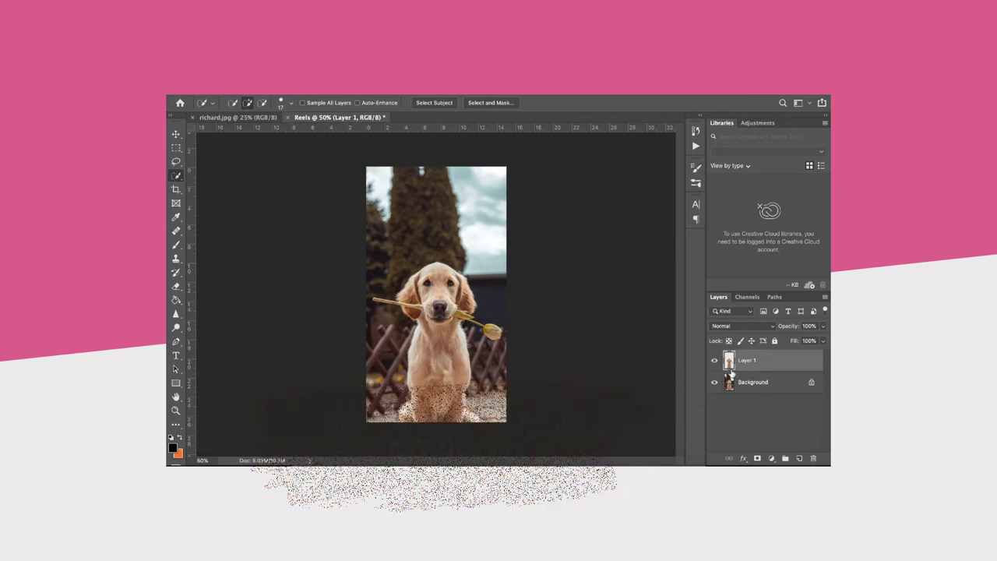
- Hide the dog cut-out layer and load its outline as a selection with the Background layer active
click(714, 360)
click(729, 381)
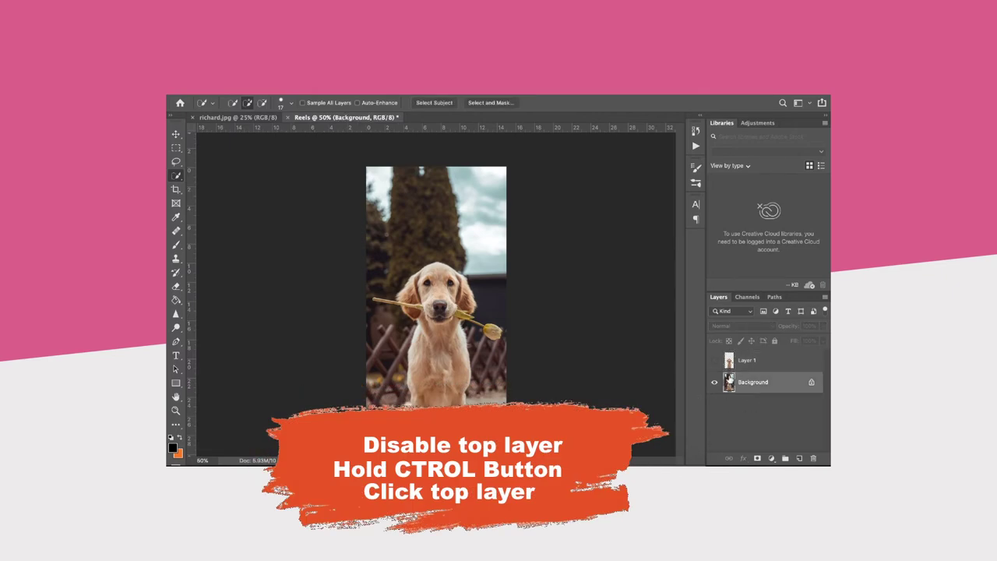
ctrl+click(728, 360)
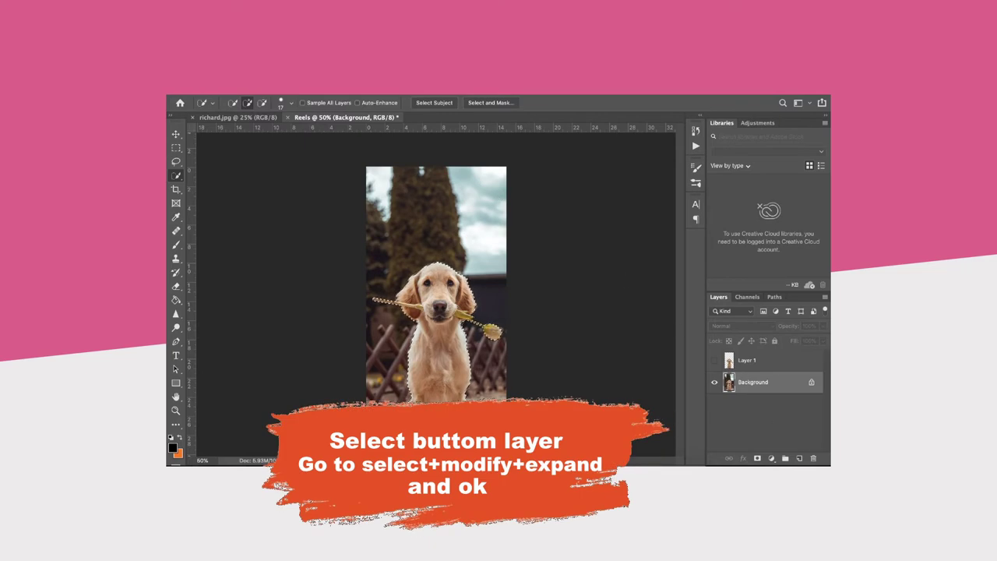
- Expand the selection by 20 pixels and fill it on the Background layer using Content-Aware contents
click(390, 75)
mouse_move(423, 231)
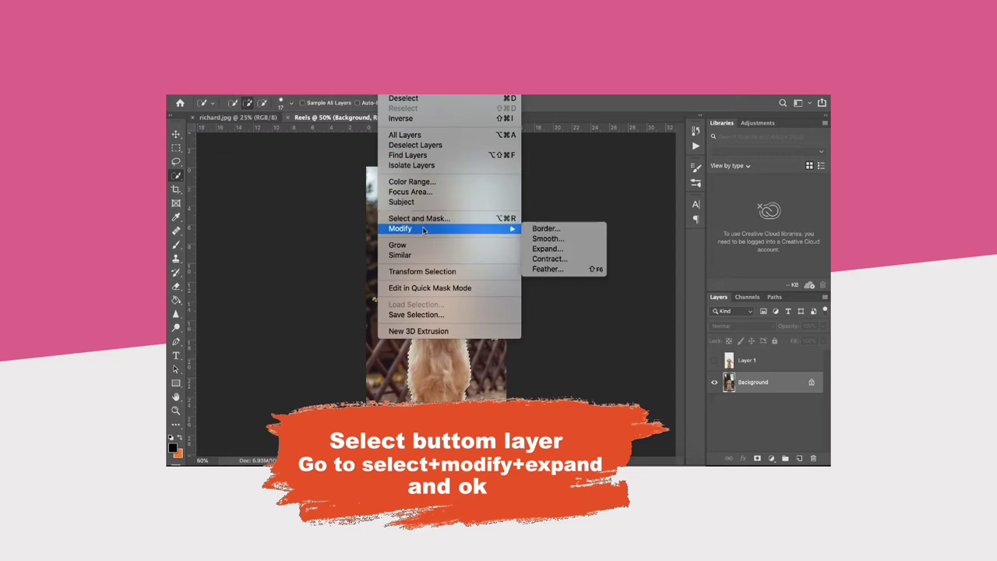
click(549, 250)
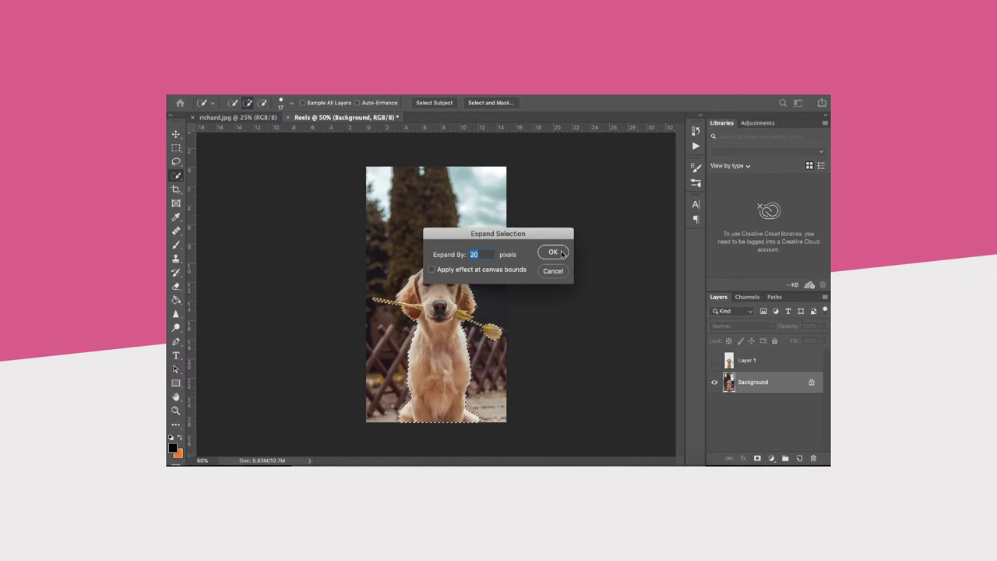
click(553, 253)
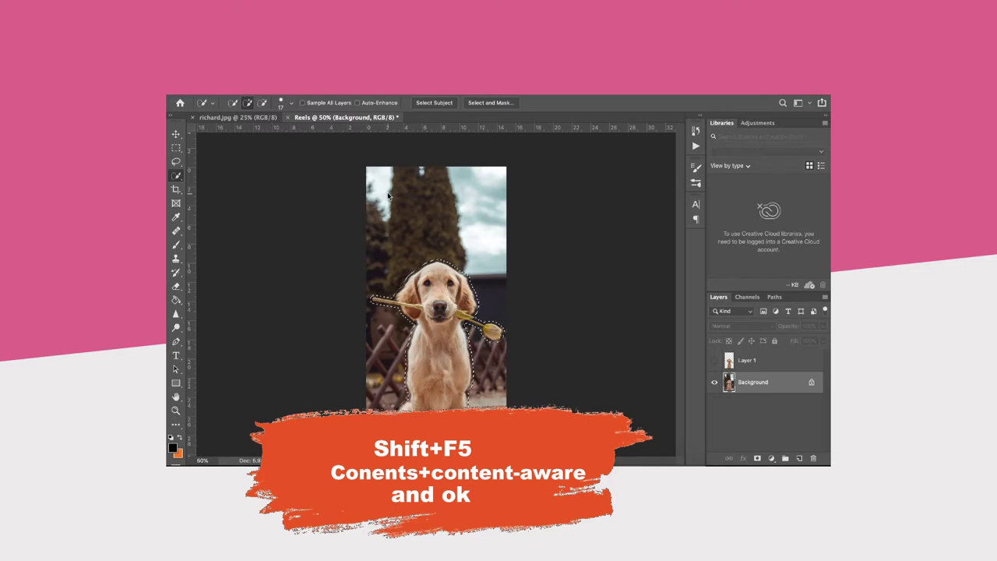
key(shift+F5)
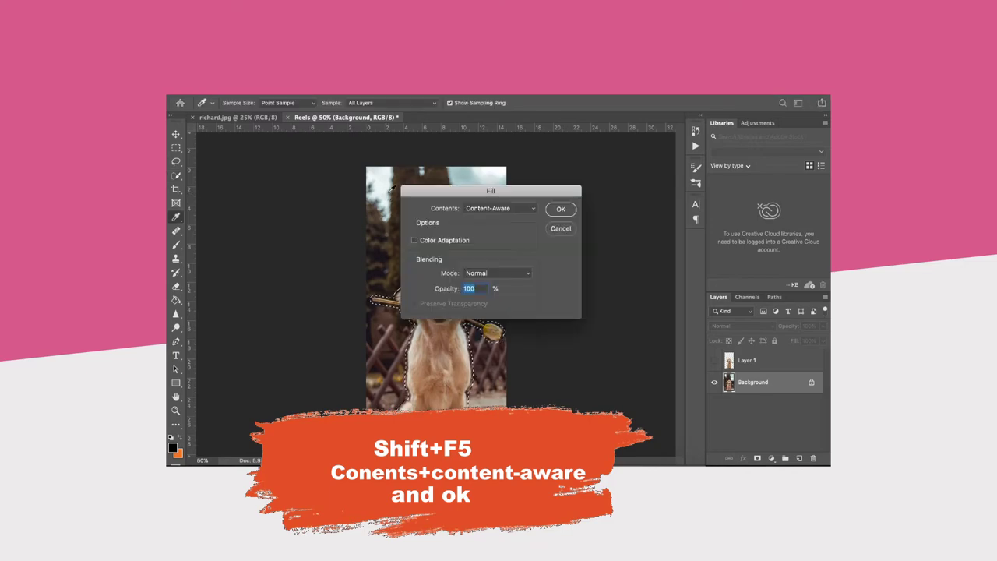
click(560, 210)
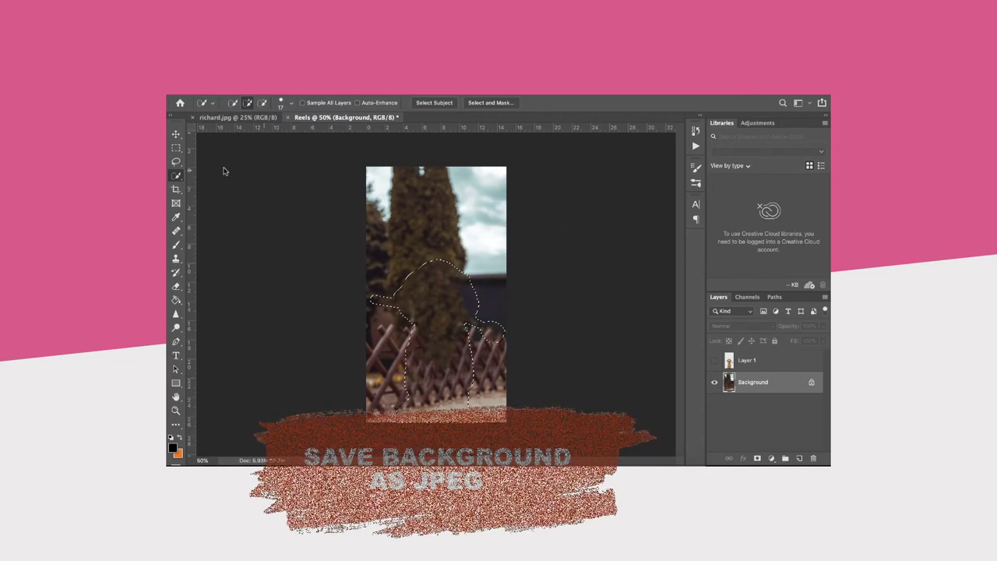
- Deselect the filled area and start a Save As of the dog-free background image
click(176, 148)
click(376, 196)
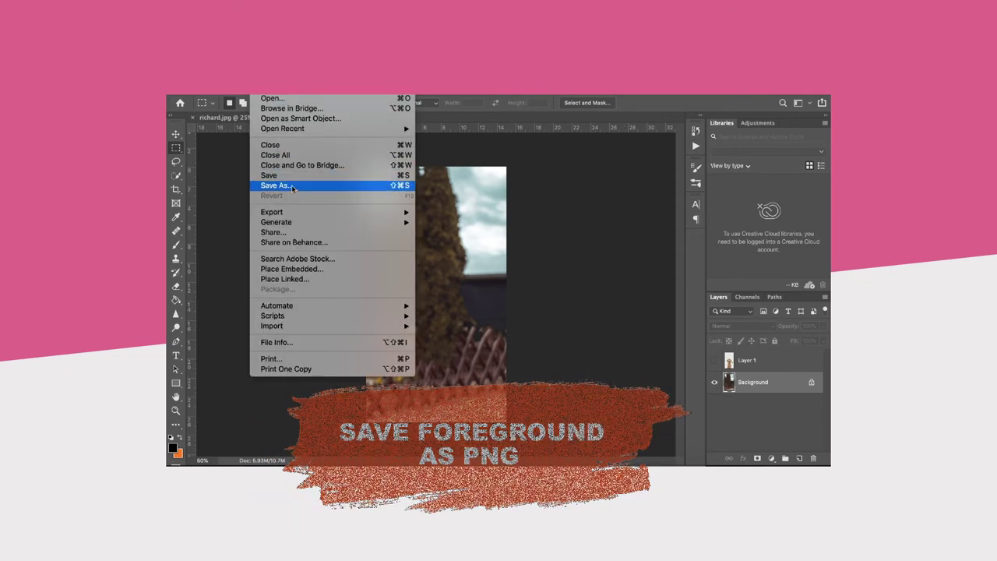
click(292, 186)
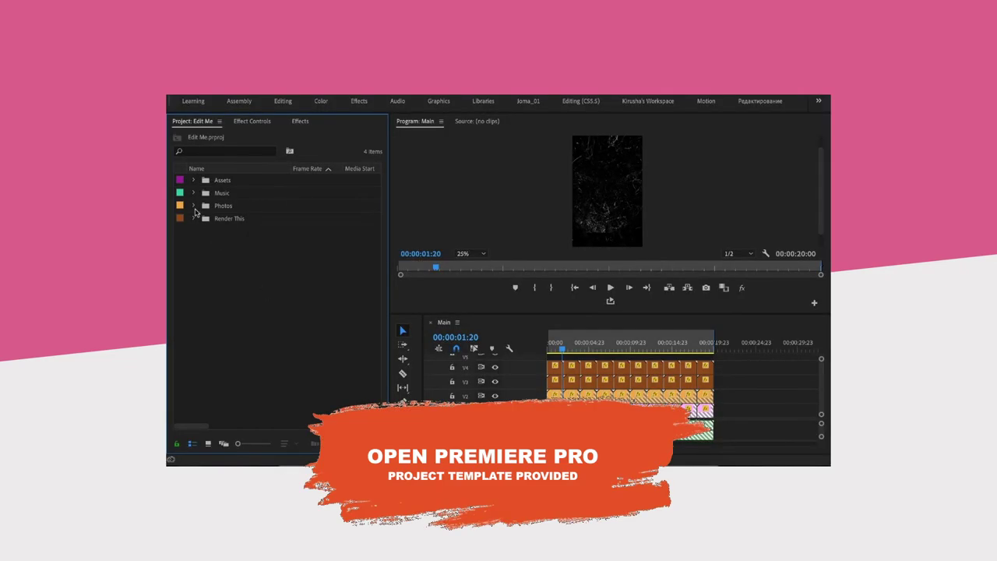
- Open the Image 1-1 sequence from the Photos folder and place Background.jpg at the start of its V1 track
click(193, 206)
double_click(226, 219)
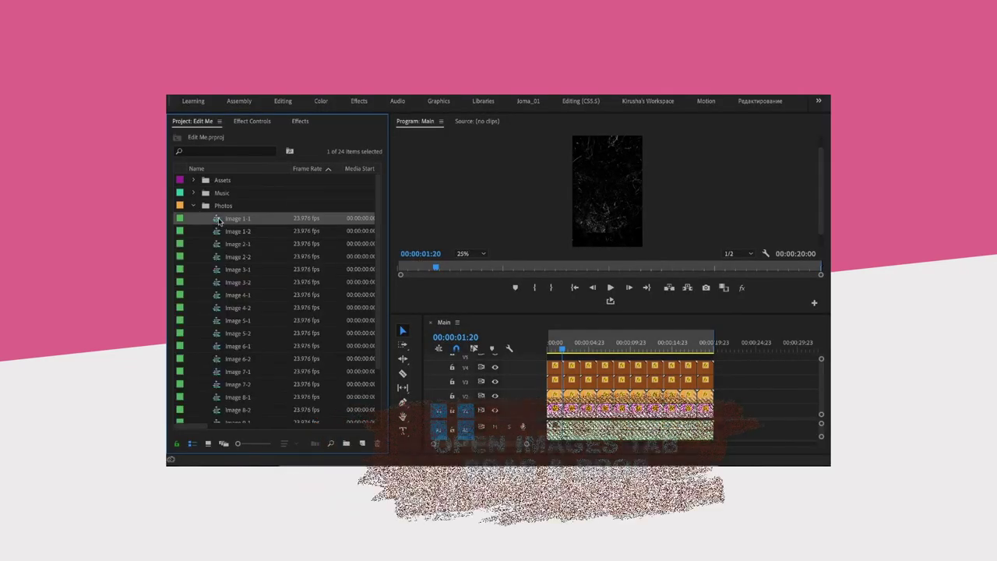
click(285, 444)
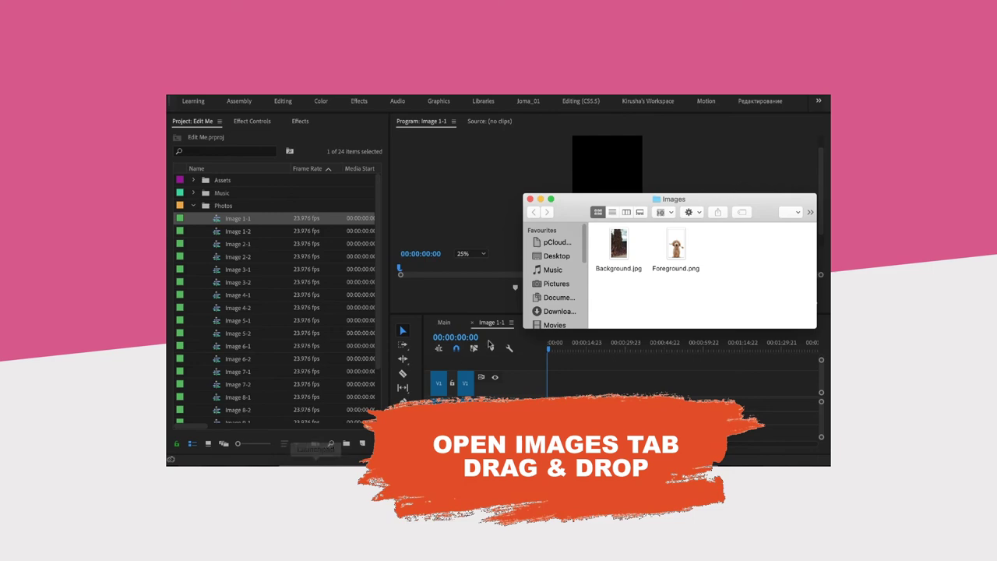
drag(629, 254, 570, 395)
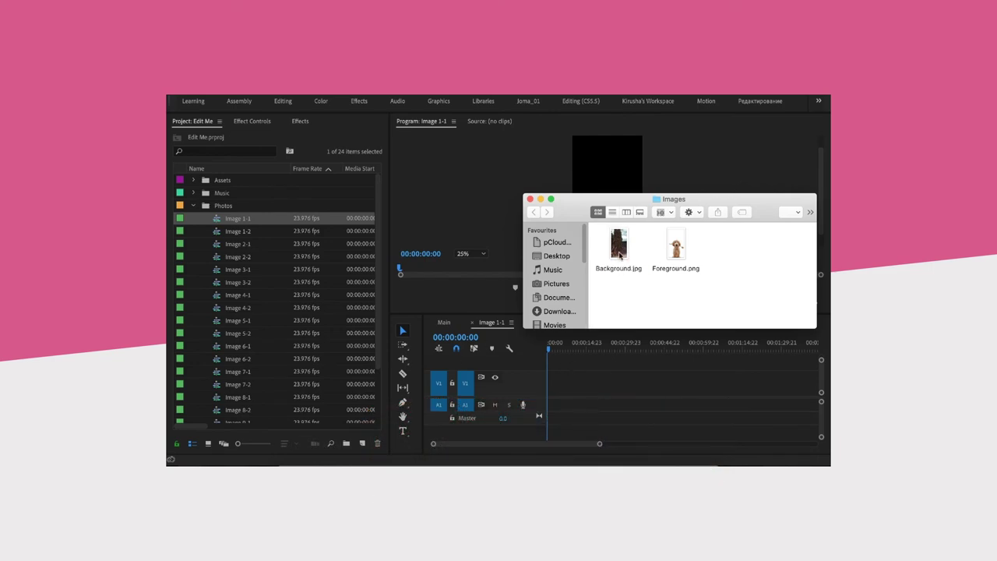
drag(621, 256, 544, 401)
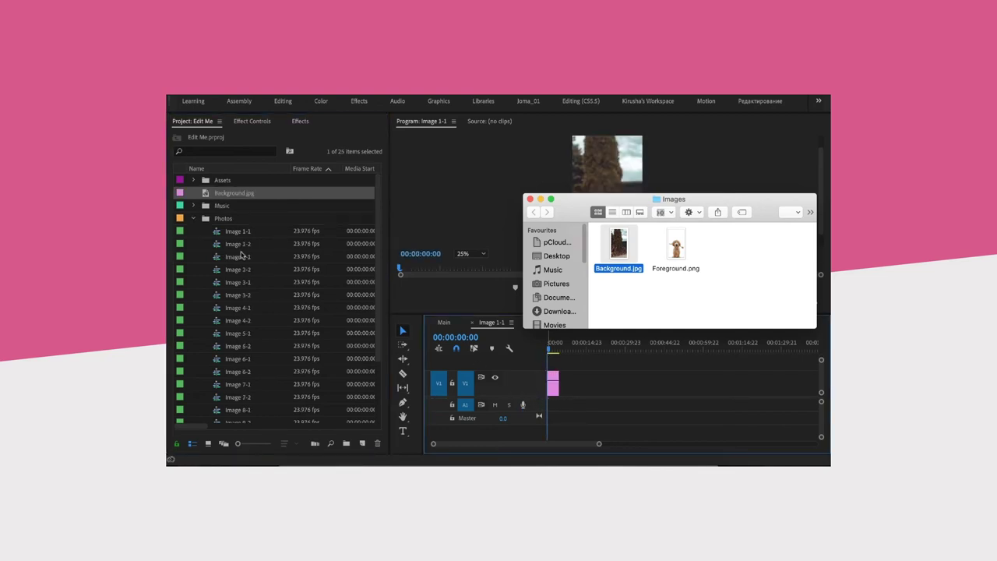
- Open the Image 1-2 sequence and place Foreground.png at the start of its V1 track, closing the file window
double_click(219, 248)
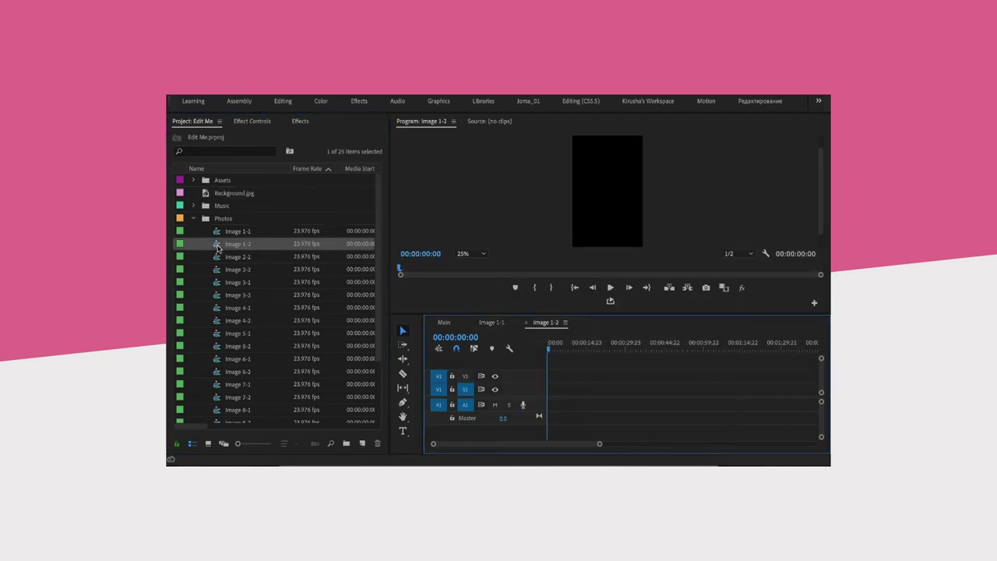
key(super+Tab)
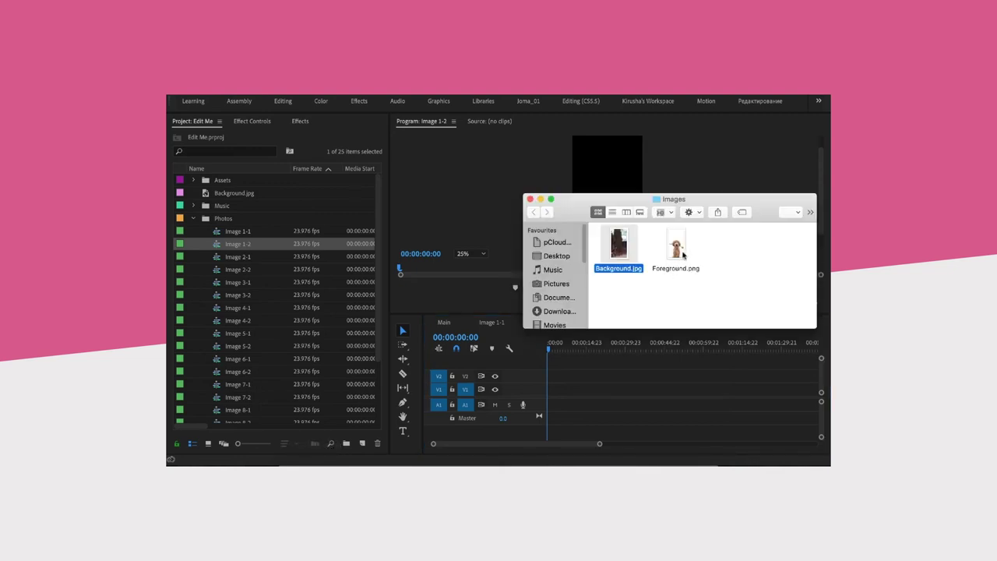
click(680, 259)
drag(680, 259, 552, 389)
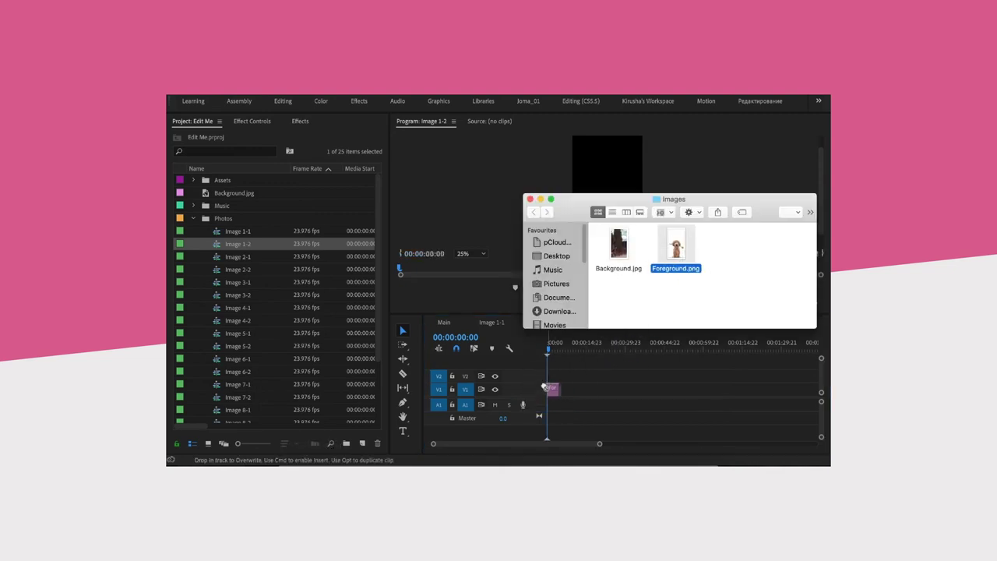
click(530, 199)
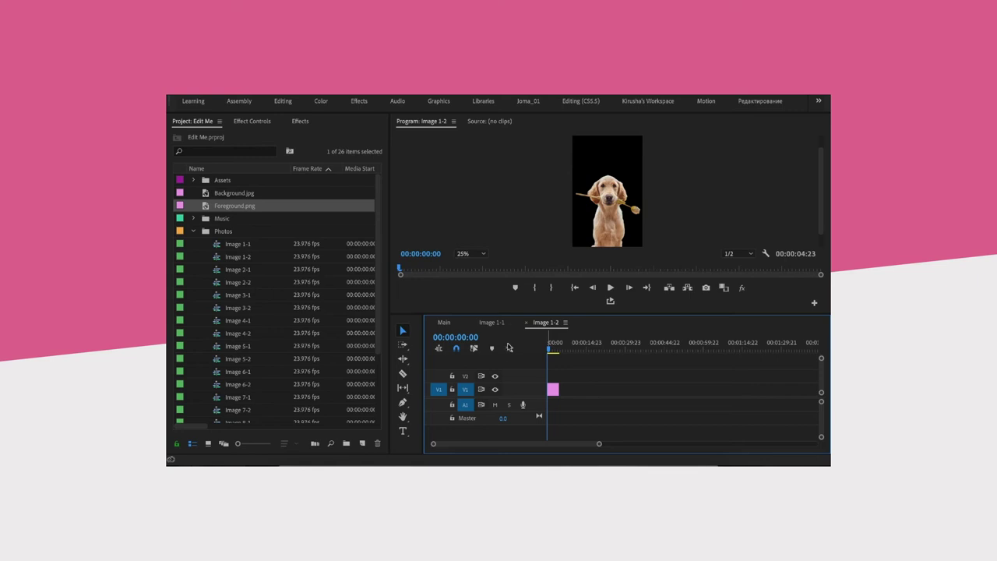
- Close both image sequences to return to the Main sequence and play it from the beginning
click(473, 324)
click(473, 323)
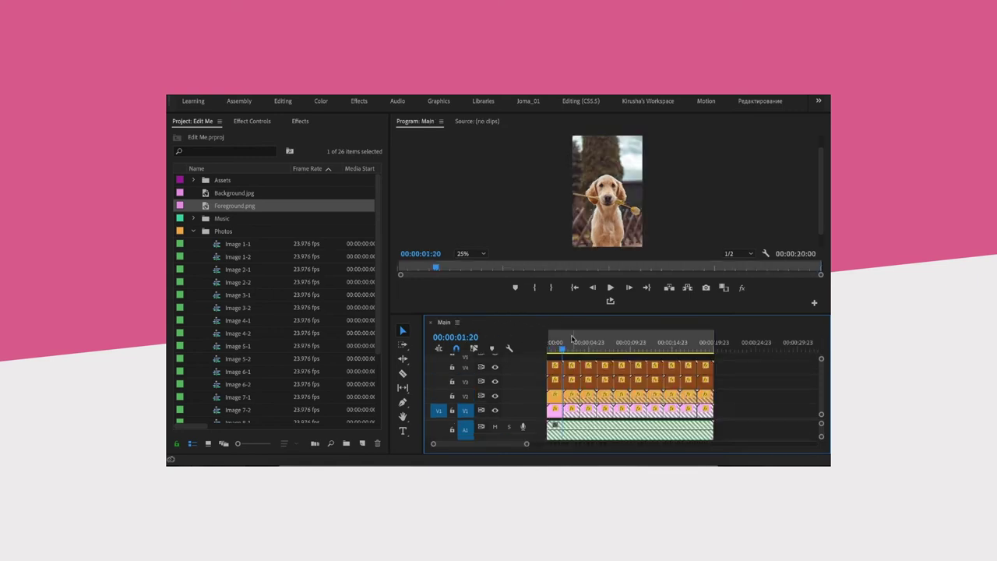
drag(562, 346, 549, 346)
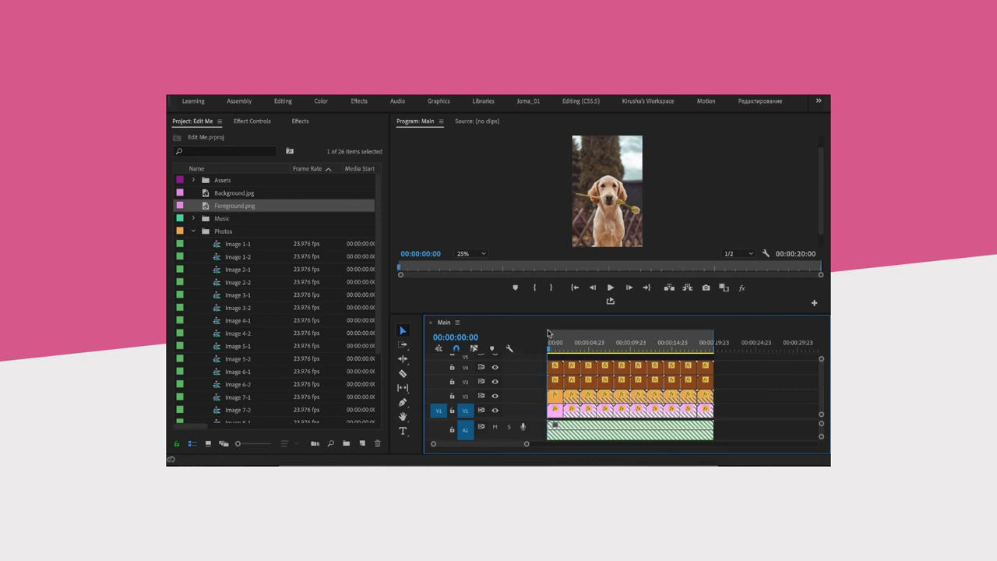
click(611, 288)
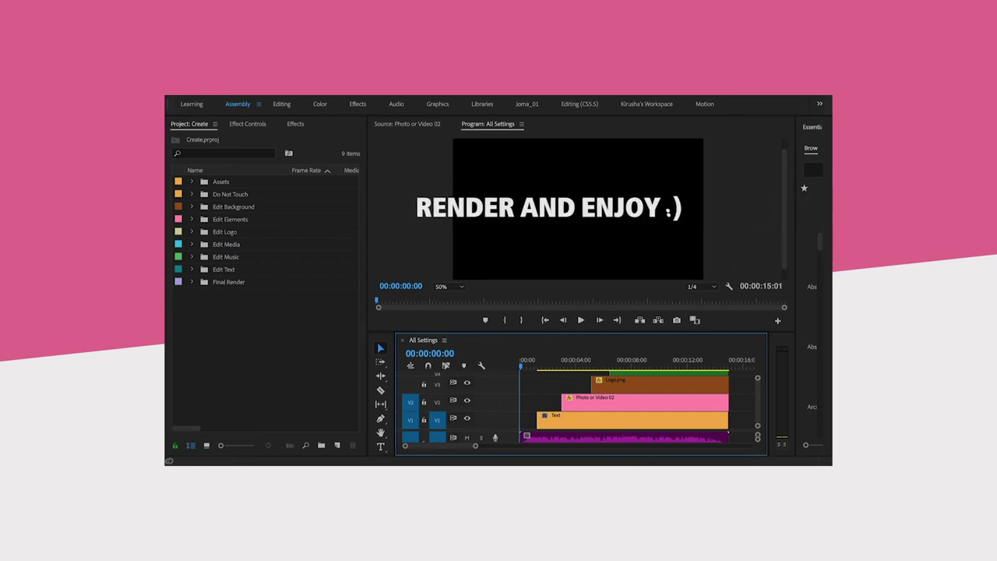
- Export the All Settings sequence as H.264 video with a target bitrate of 50 Mbps
click(269, 89)
mouse_move(276, 354)
click(416, 352)
scroll(767, 296, down, 5)
drag(660, 320, 737, 320)
click(706, 450)
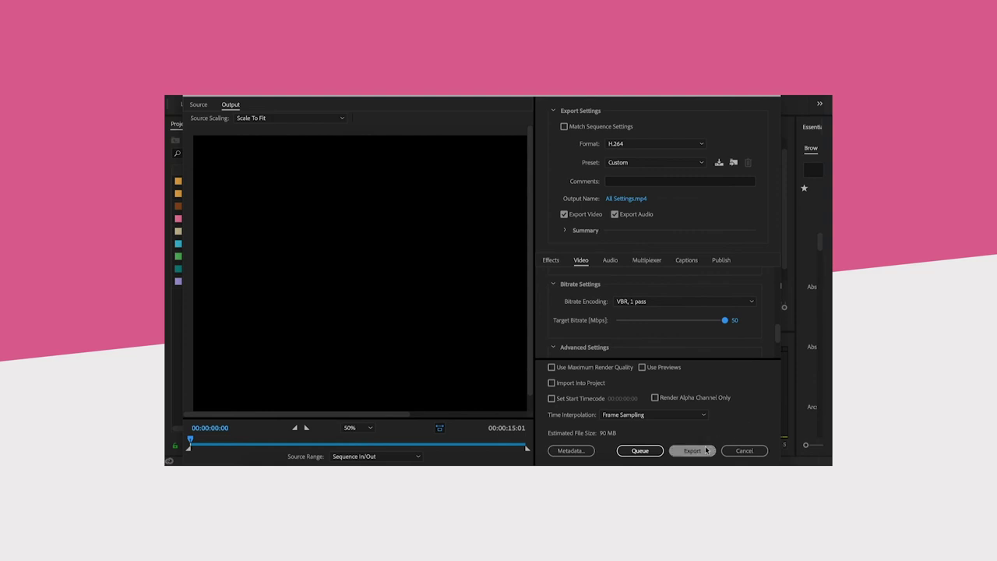